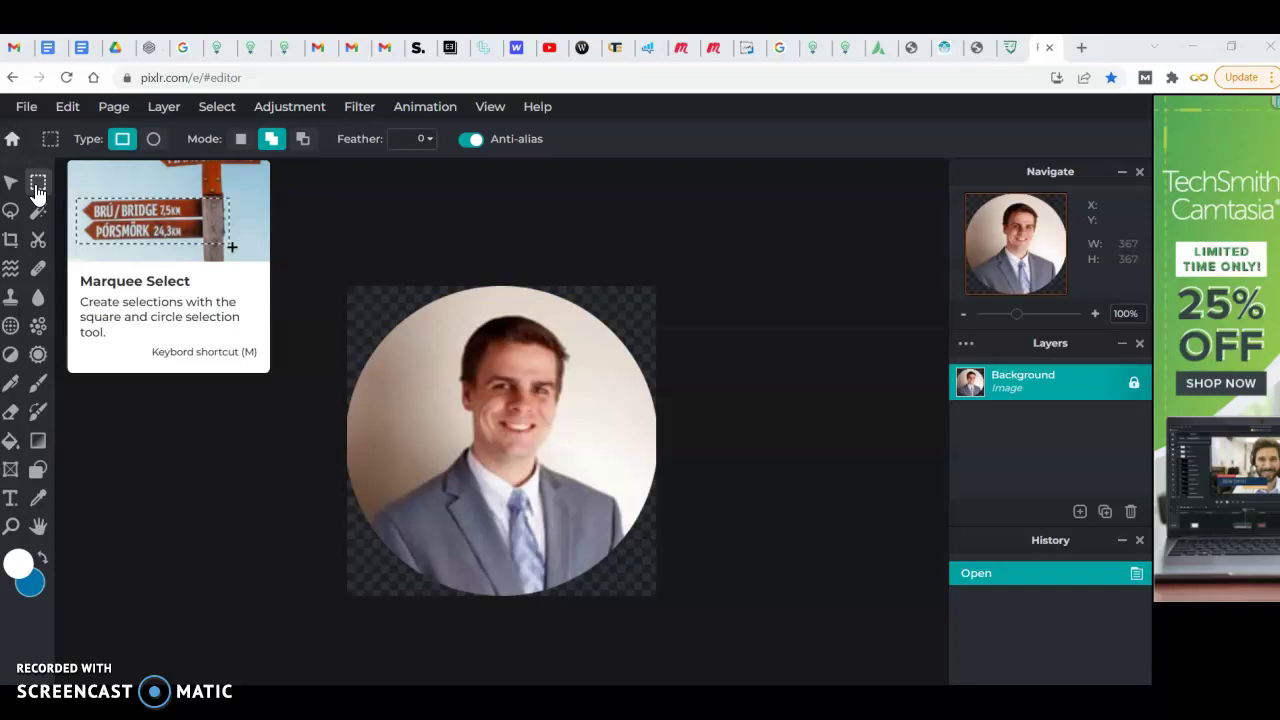
- Drag a rectangular marquee enclosing the whole round portrait photo
{"action": "left_click_drag", "start_coordinate": [318, 257], "coordinate": [686, 592]}
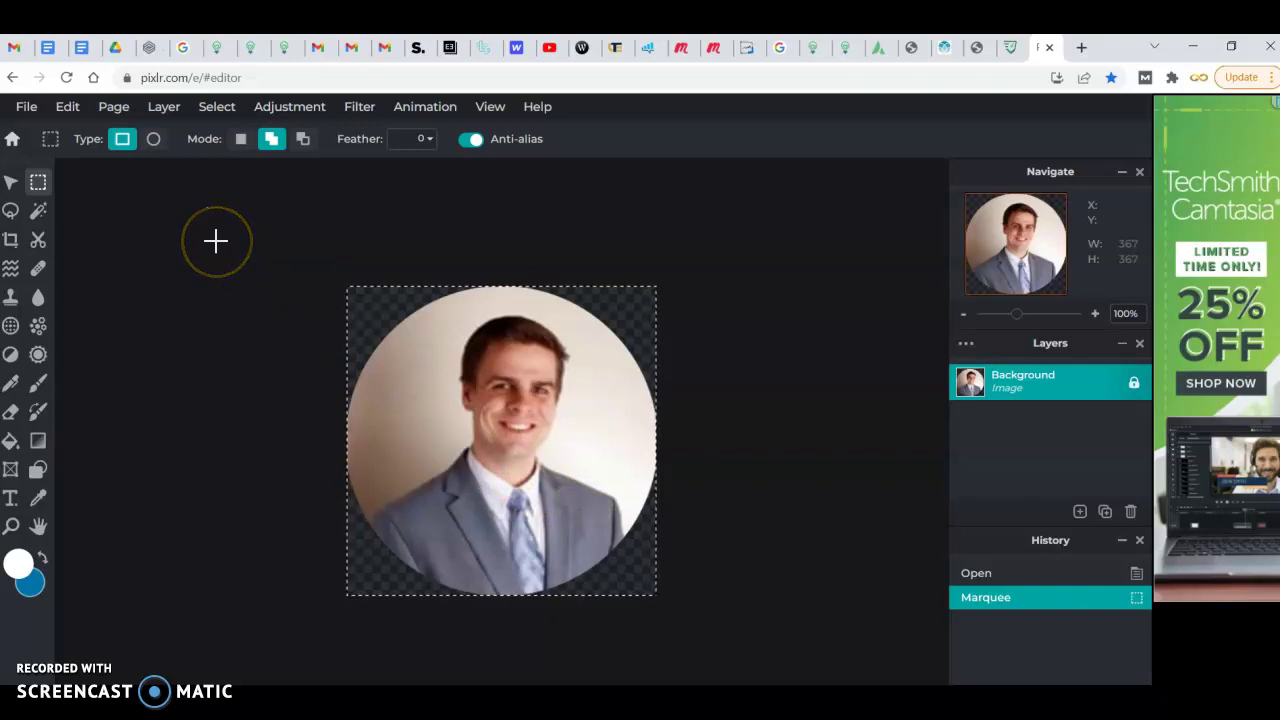
- Set the marquee type to Ellipse and fit a roughly 371 × 371 circle to the round portrait
{"action": "left_click", "coordinate": [154, 145]}
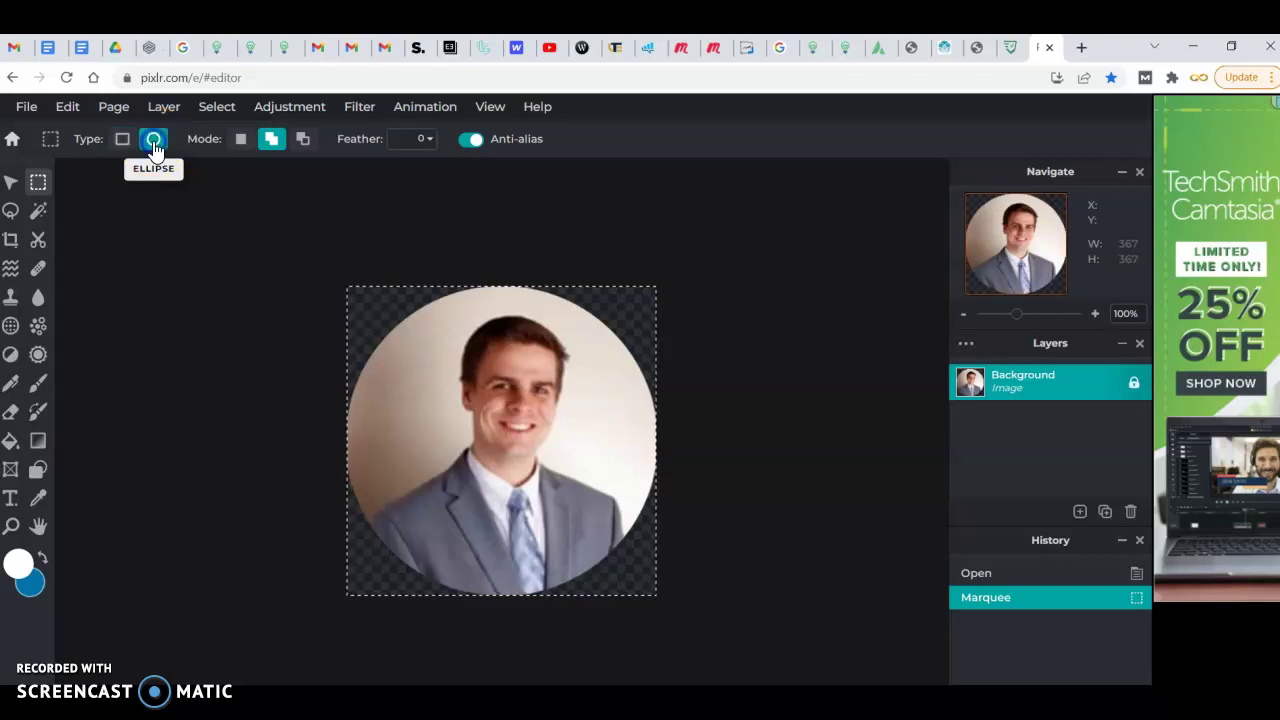
{"action": "left_click", "coordinate": [229, 224]}
{"action": "left_click_drag", "start_coordinate": [255, 263], "coordinate": [311, 286]}
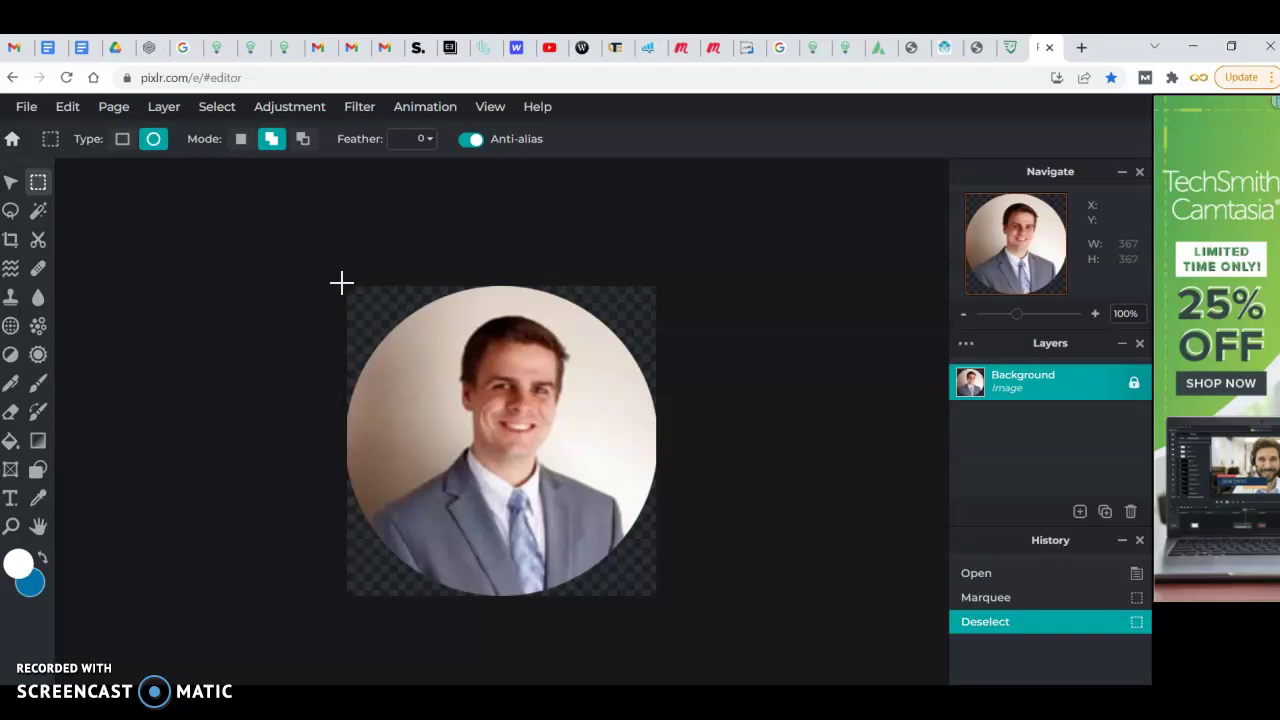
{"action": "left_click_drag", "start_coordinate": [341, 283], "coordinate": [652, 616]}
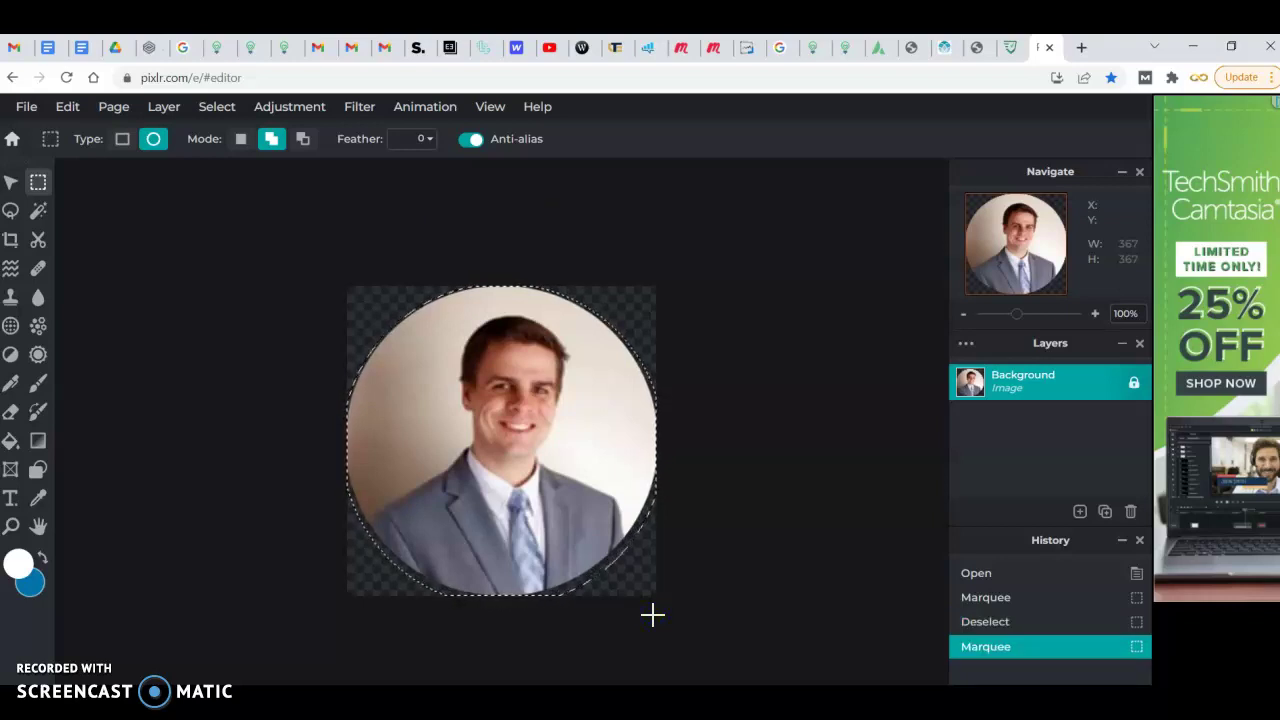
{"action": "left_click", "coordinate": [256, 440]}
{"action": "left_click", "coordinate": [203, 266]}
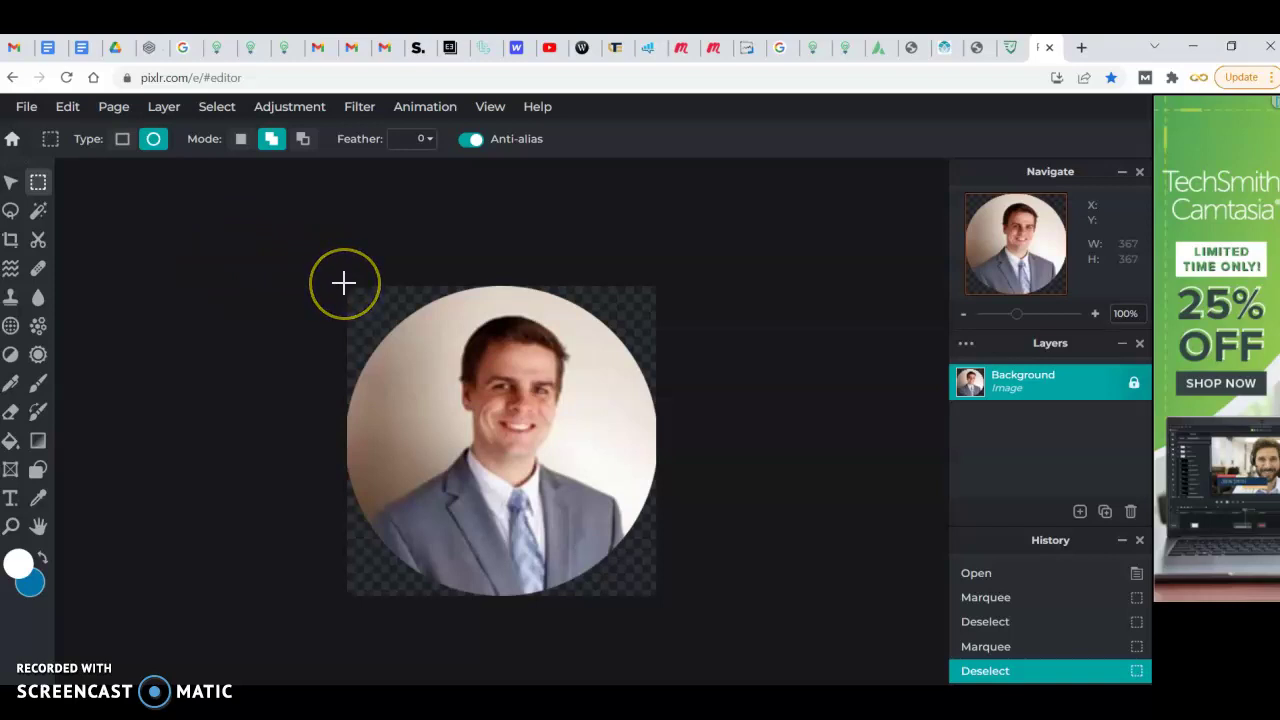
{"action": "left_click_drag", "start_coordinate": [343, 282], "coordinate": [668, 581]}
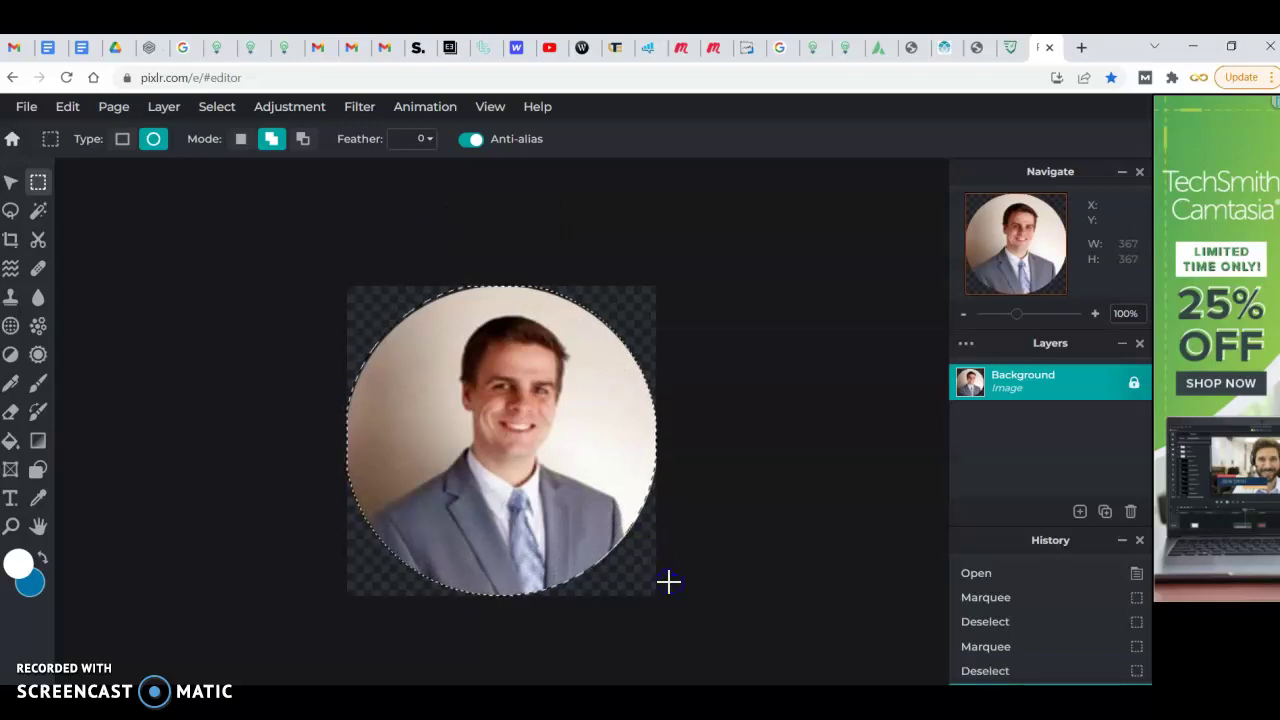
- Cut out the circle with the Arrange tool, nudging it down and back up with the arrow keys
{"action": "left_click", "coordinate": [12, 186]}
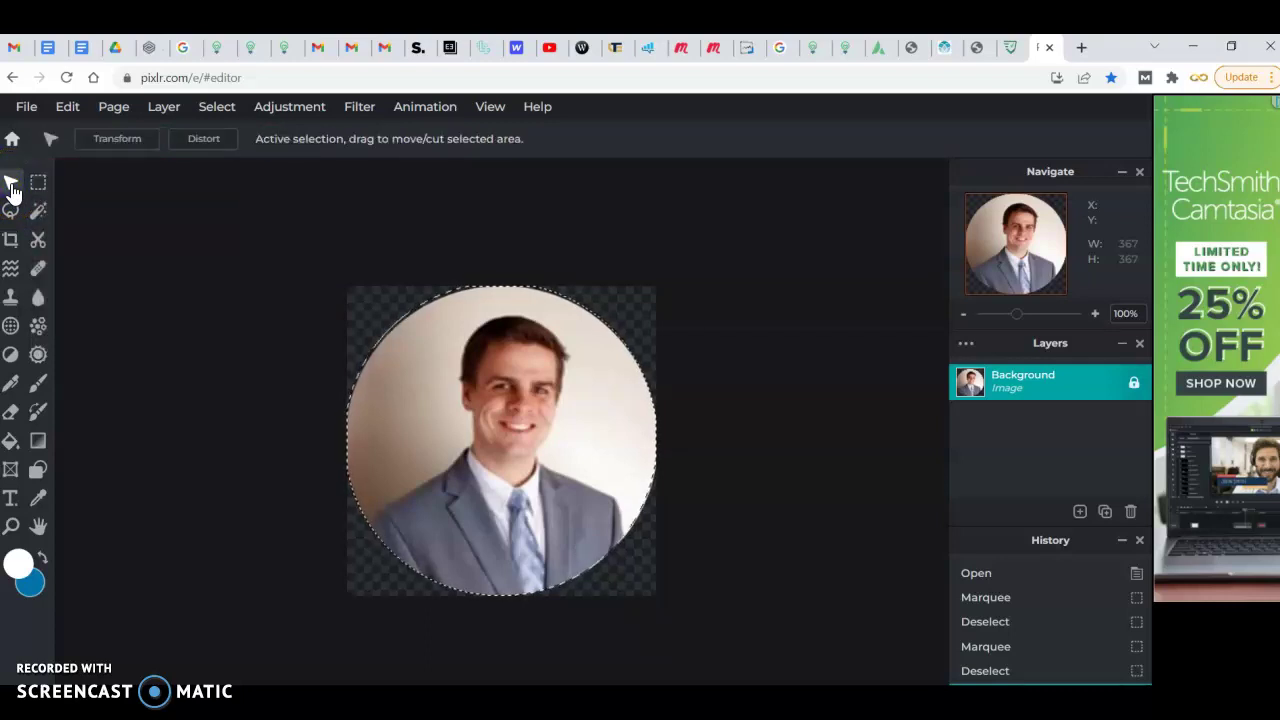
{"action": "key", "text": "Down"}
{"action": "key", "text": "Down"}
{"action": "key", "text": "Down"}
{"action": "key", "text": "Down"}
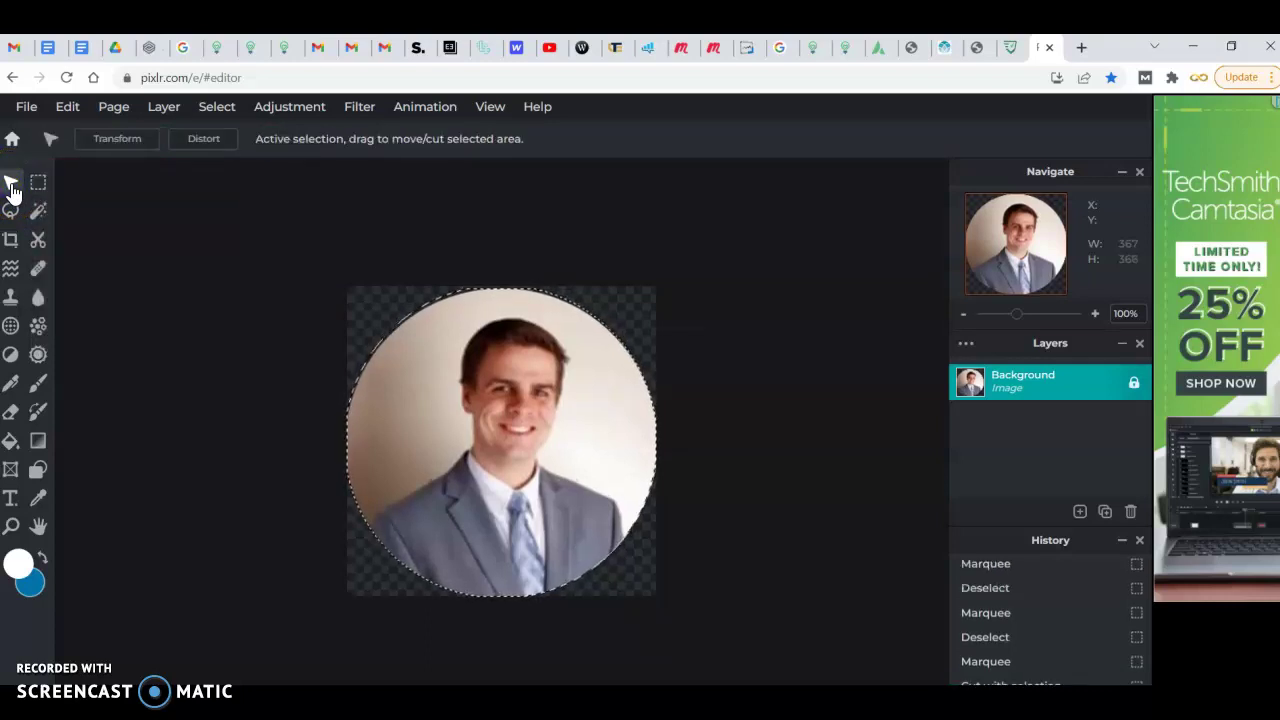
{"action": "key", "text": "Up"}
{"action": "key", "text": "Up"}
{"action": "key", "text": "Up"}
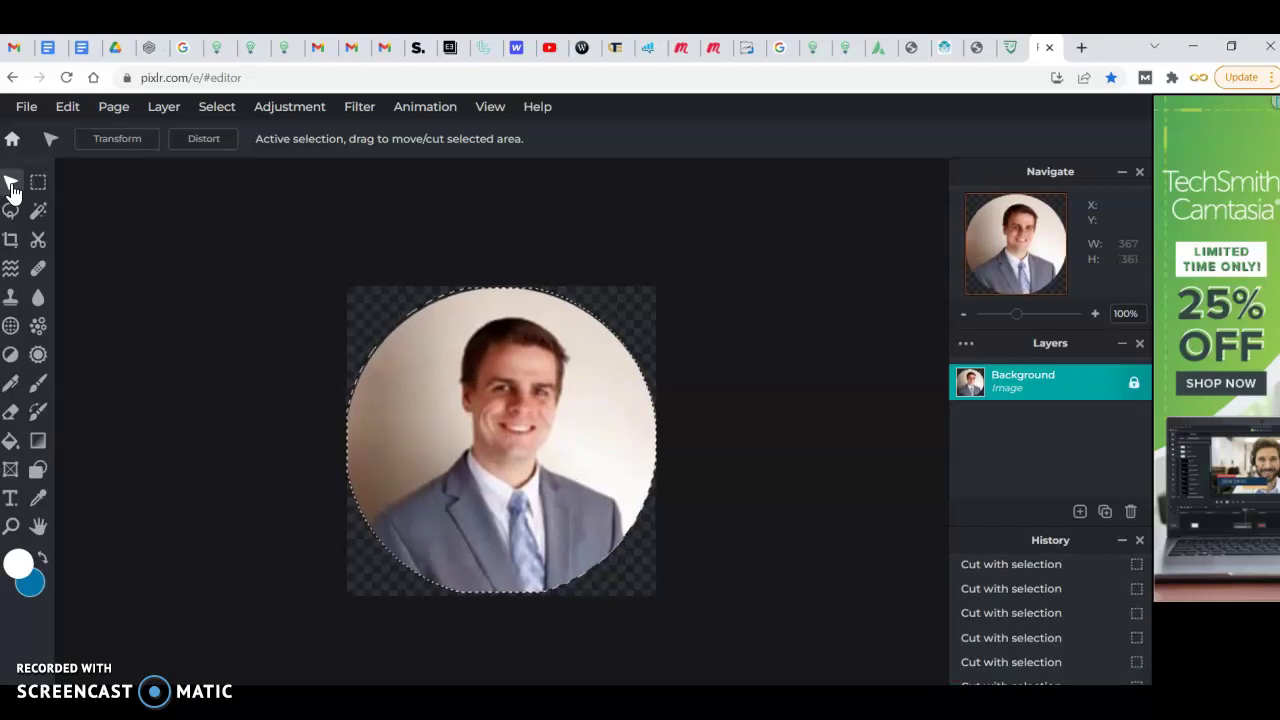
{"action": "key", "text": "Up"}
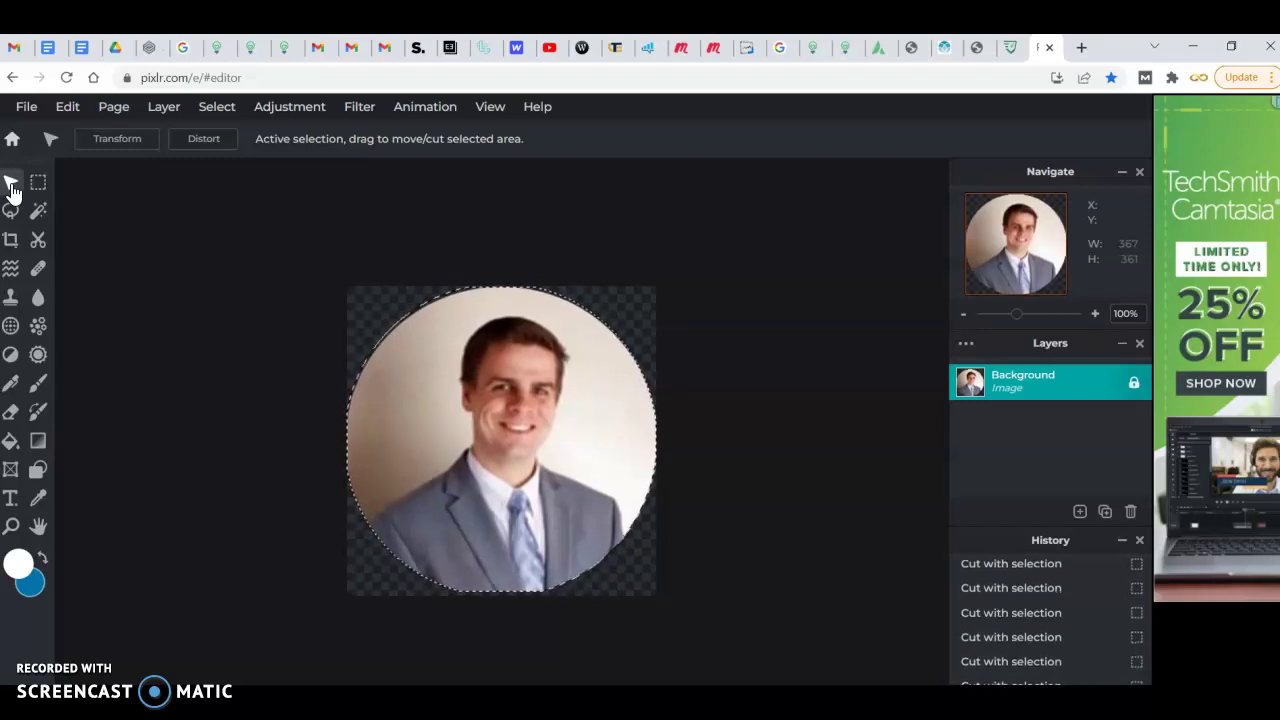
{"action": "key", "text": "Down"}
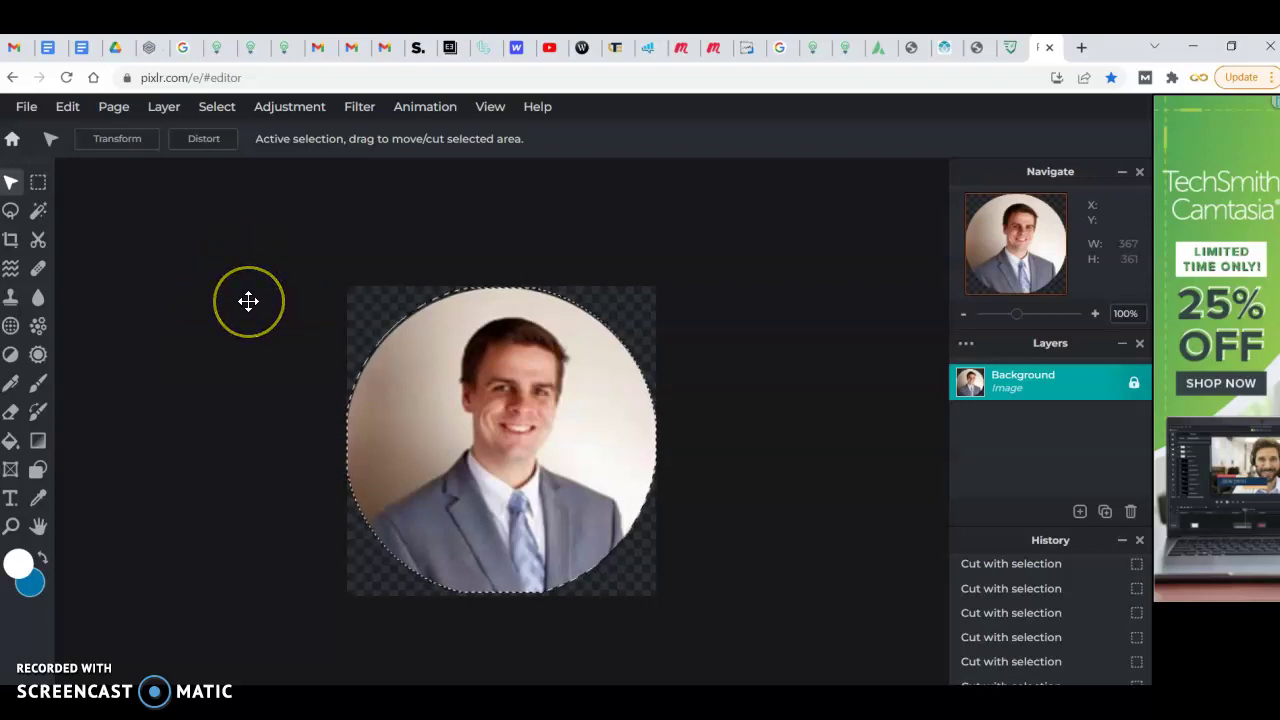
- Copy the circle, then create a 367 × 361 image from the Clipboard preset with Background off
{"action": "left_click", "coordinate": [68, 108]}
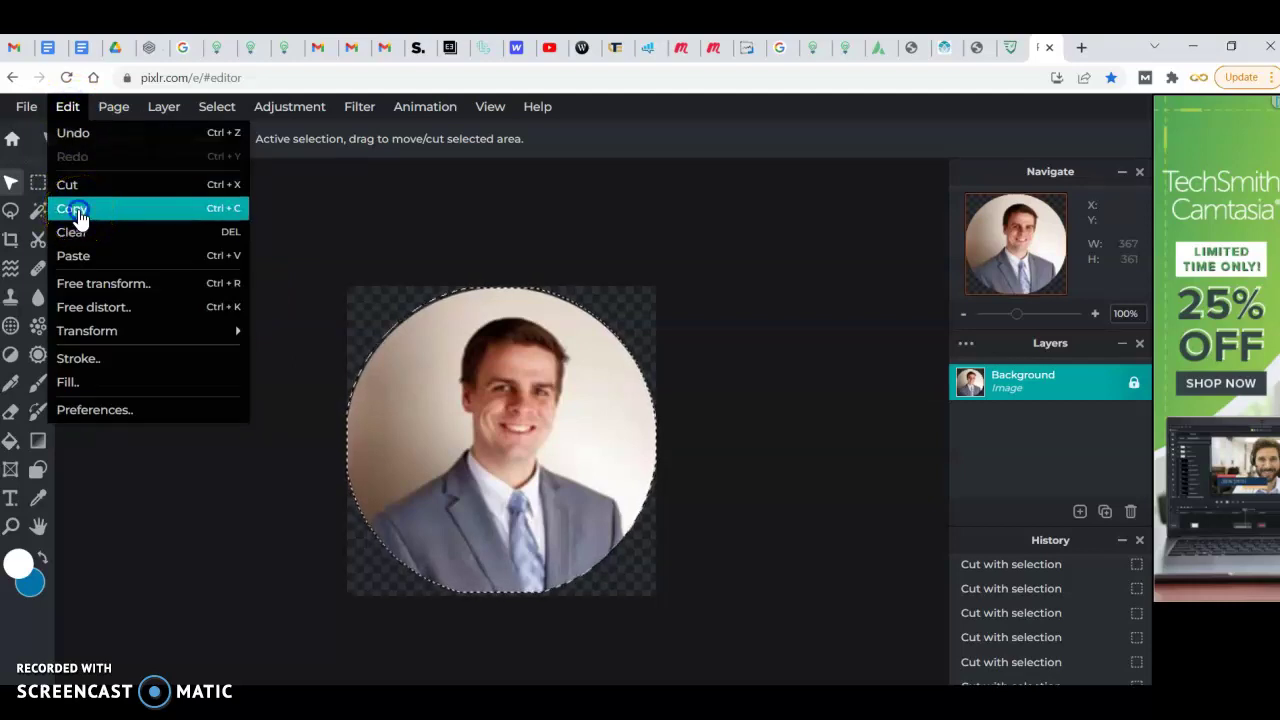
{"action": "left_click", "coordinate": [78, 209]}
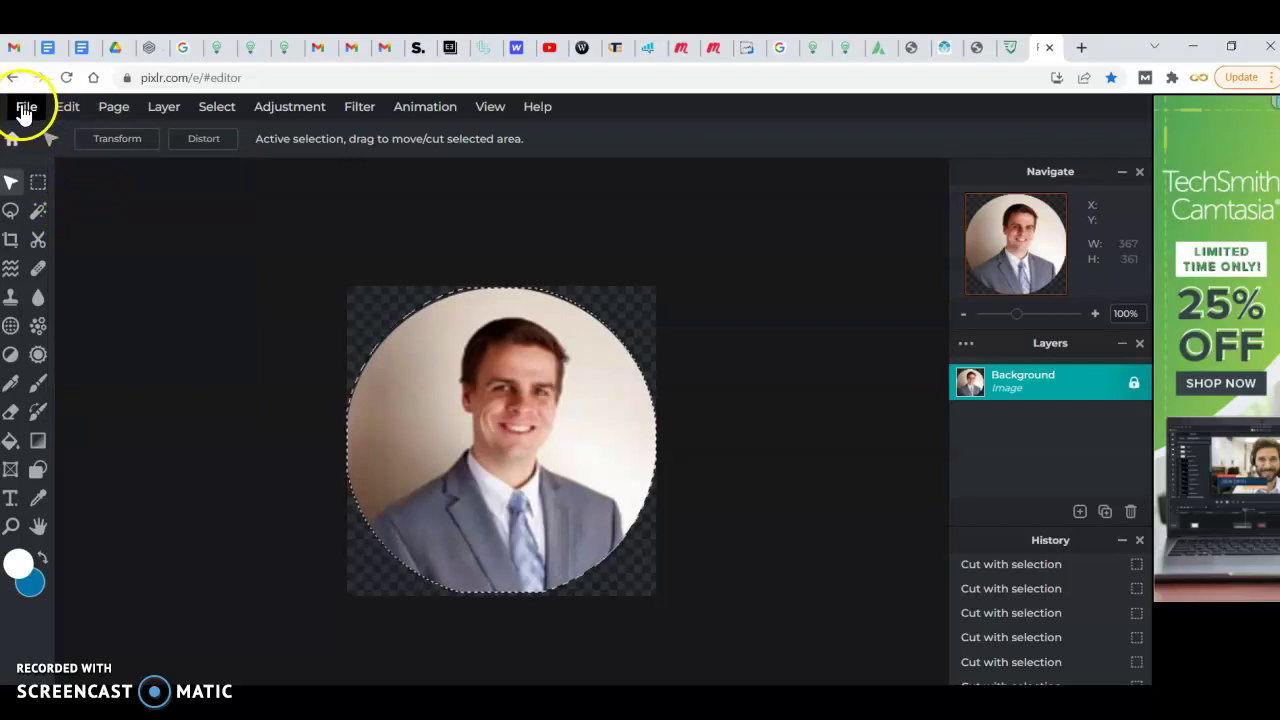
{"action": "left_click", "coordinate": [24, 108]}
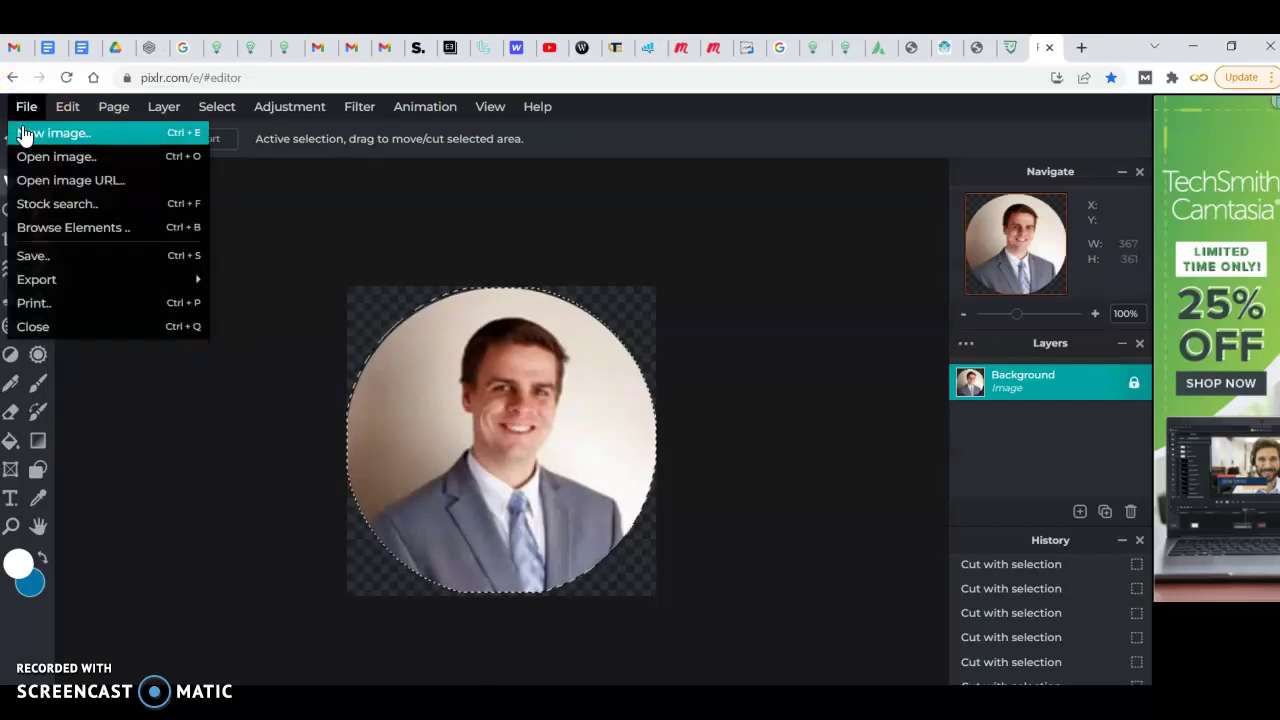
{"action": "left_click", "coordinate": [25, 136]}
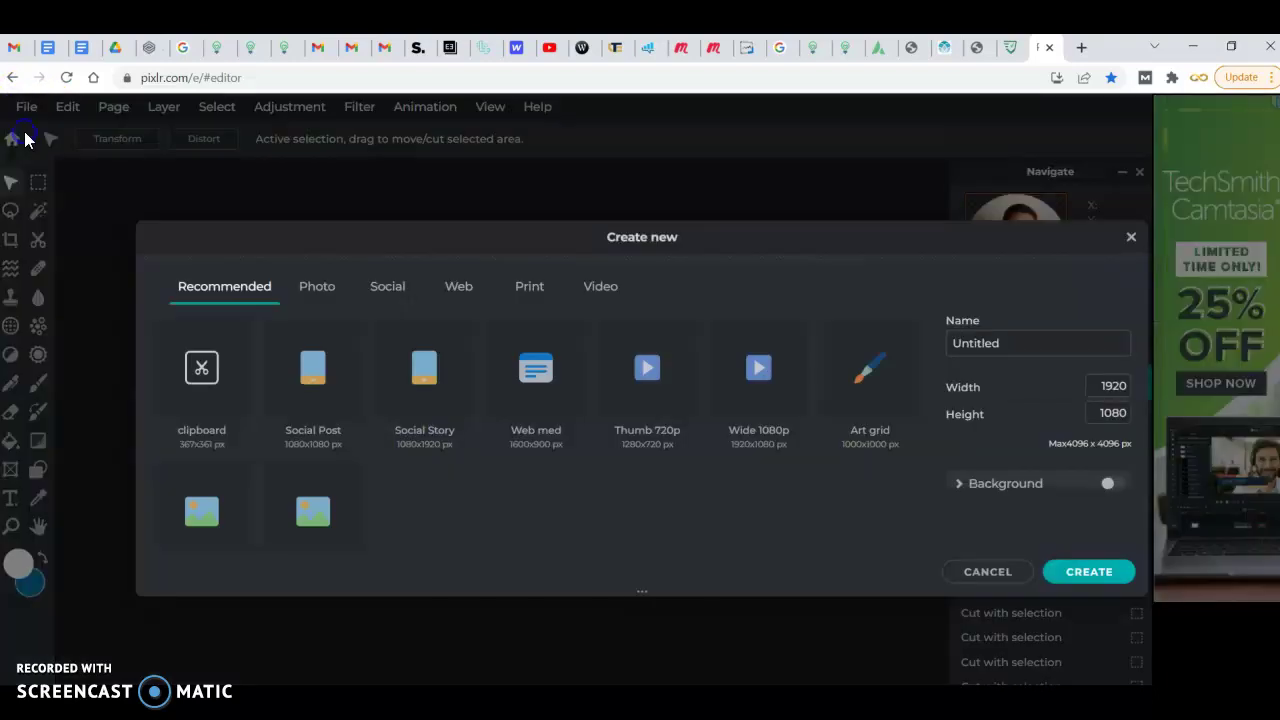
{"action": "left_click", "coordinate": [208, 400]}
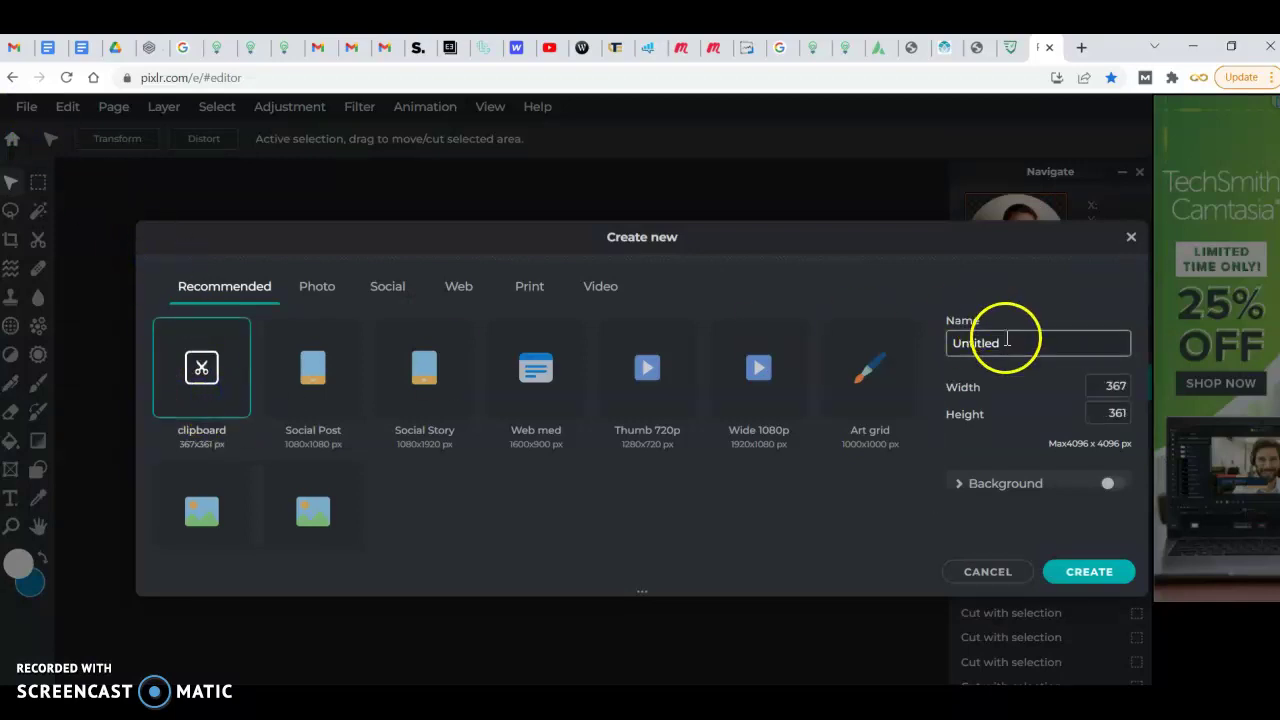
{"action": "left_click", "coordinate": [1112, 414]}
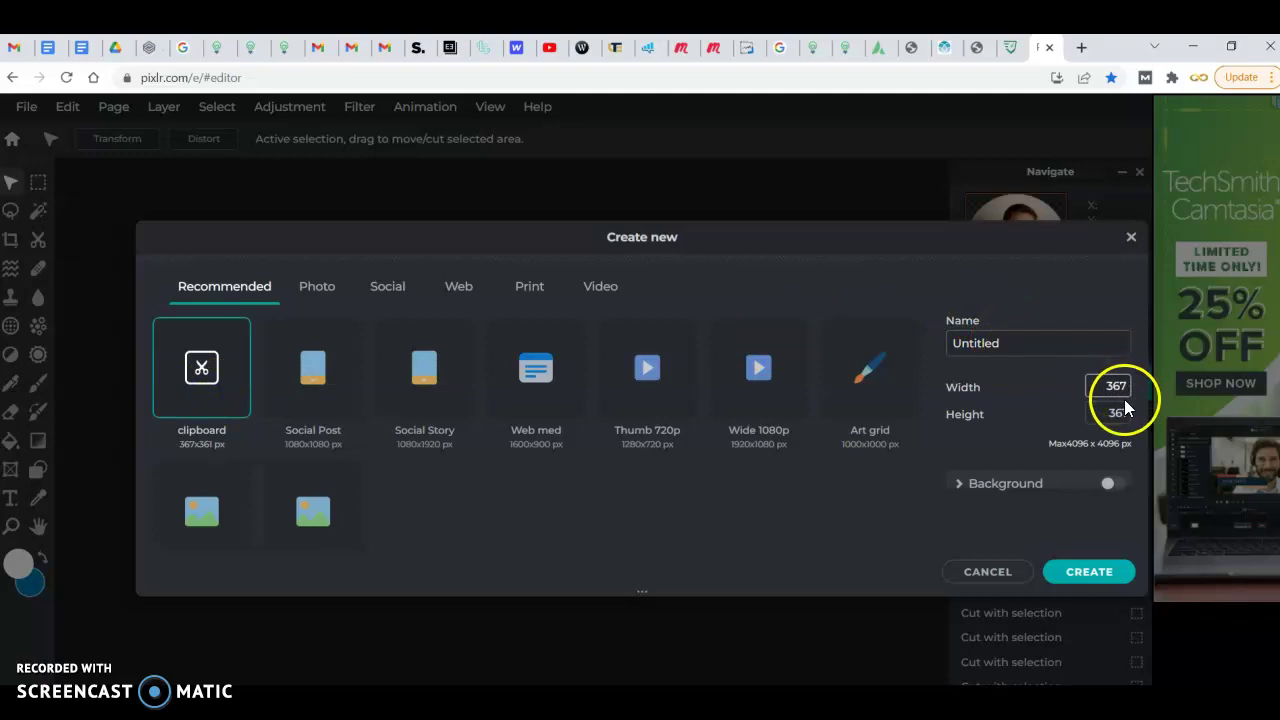
{"action": "left_click", "coordinate": [1080, 386]}
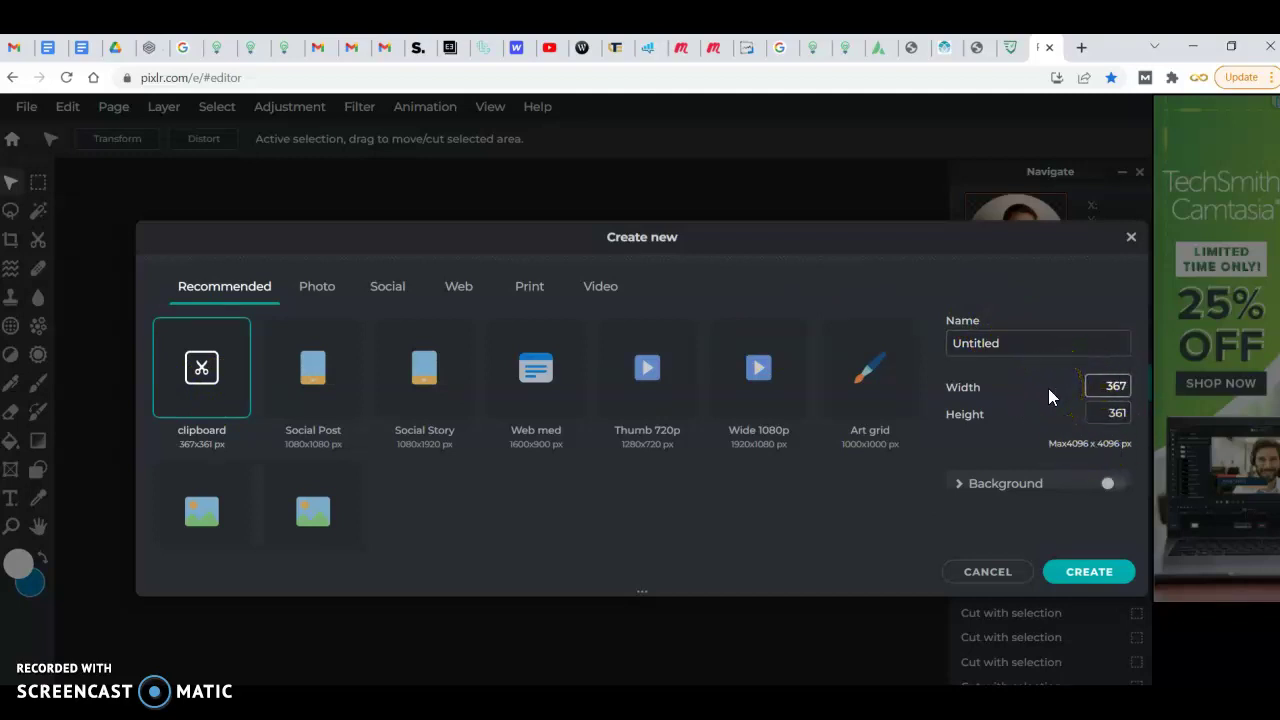
{"action": "left_click", "coordinate": [1040, 404]}
{"action": "left_click", "coordinate": [1067, 494]}
{"action": "left_click", "coordinate": [1106, 558]}
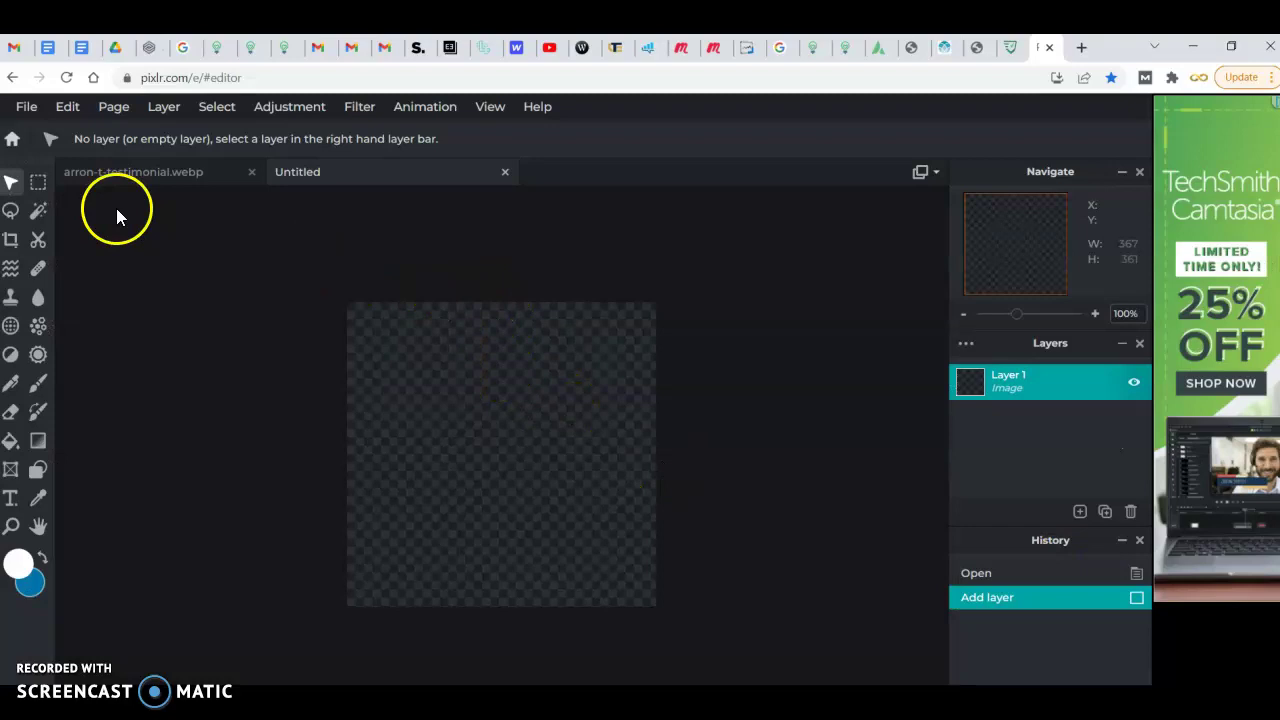
- Paste the circular portrait into the Untitled document as a new layer above Layer 1
{"action": "left_click", "coordinate": [68, 112]}
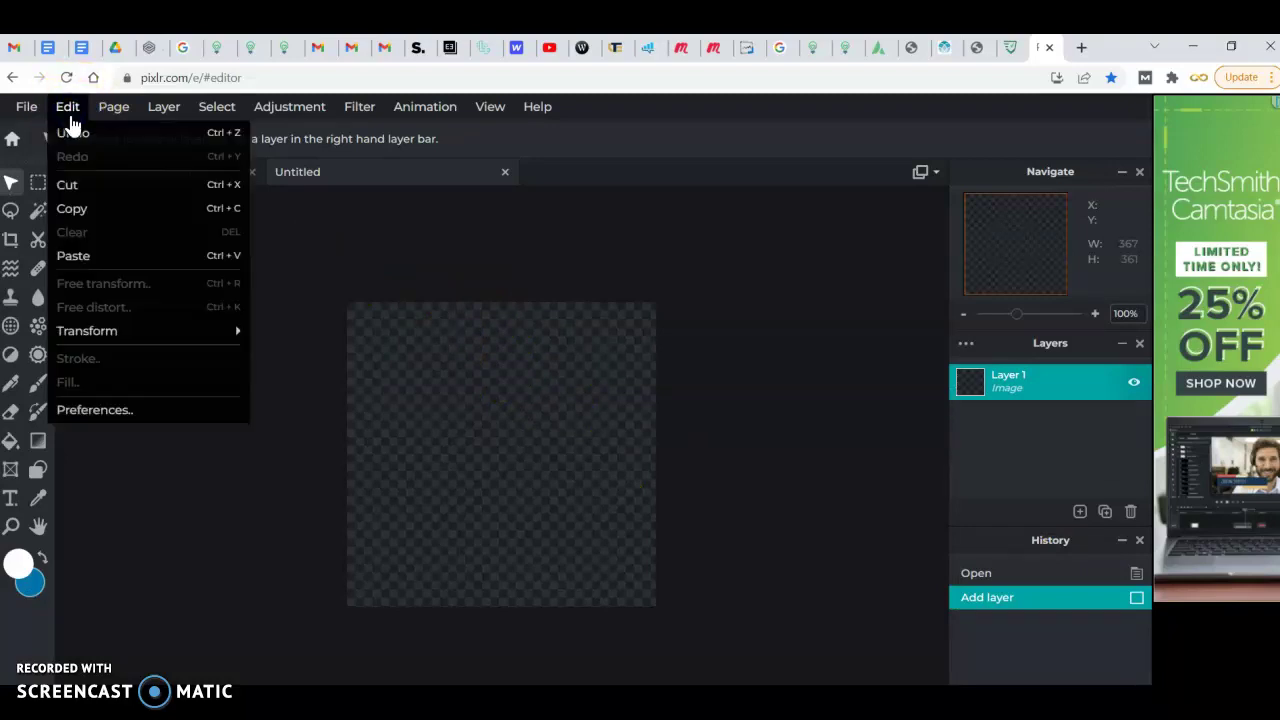
{"action": "left_click", "coordinate": [84, 260]}
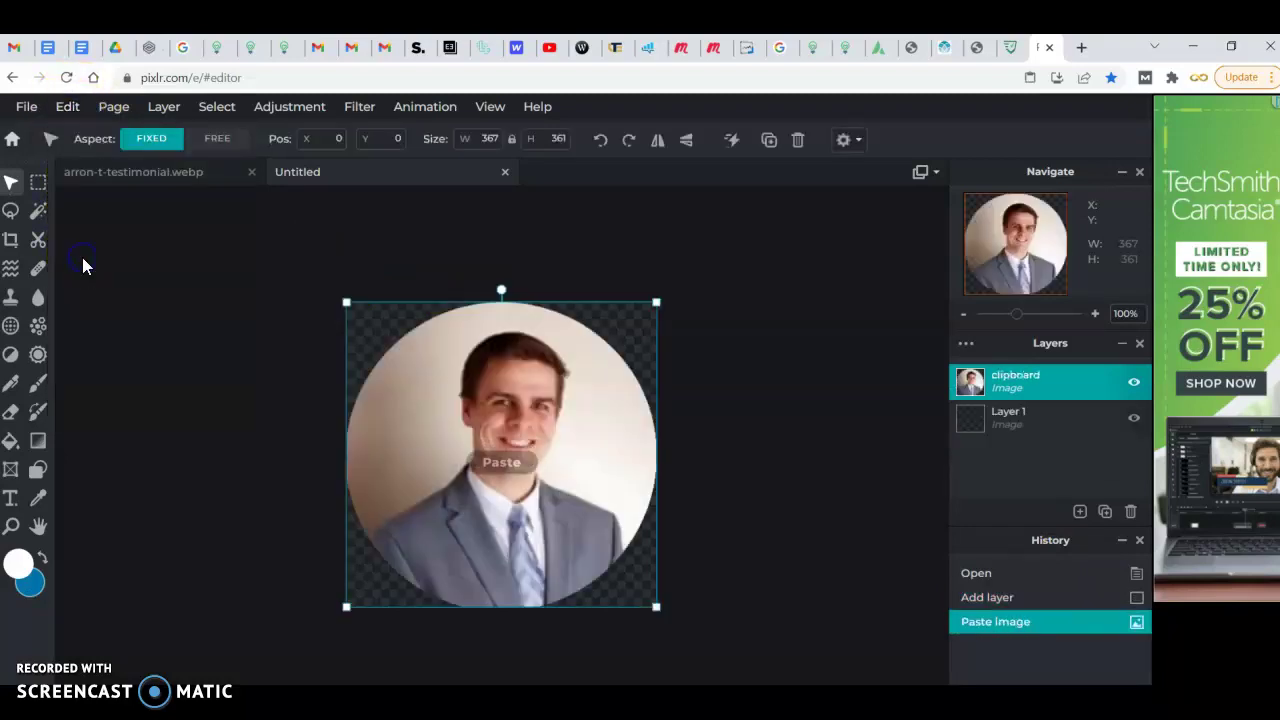